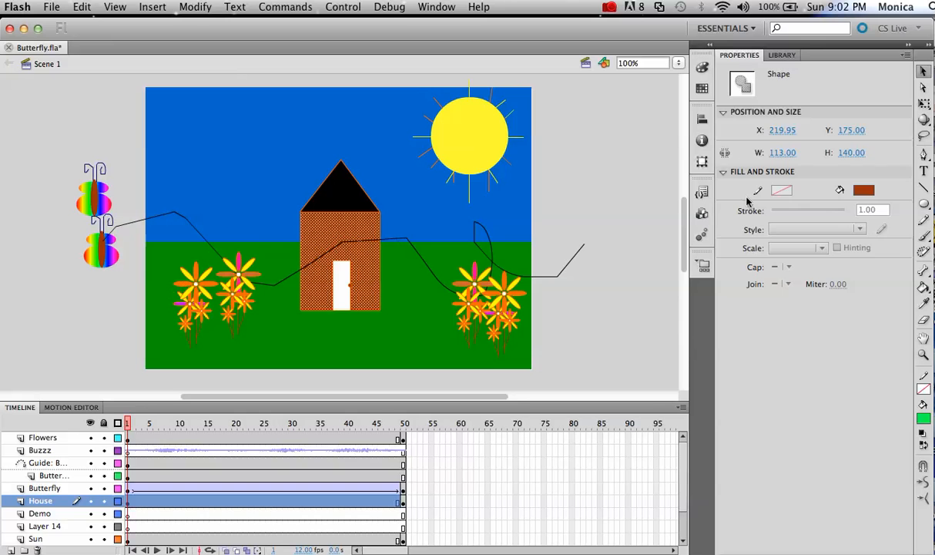
left_click(781, 55)
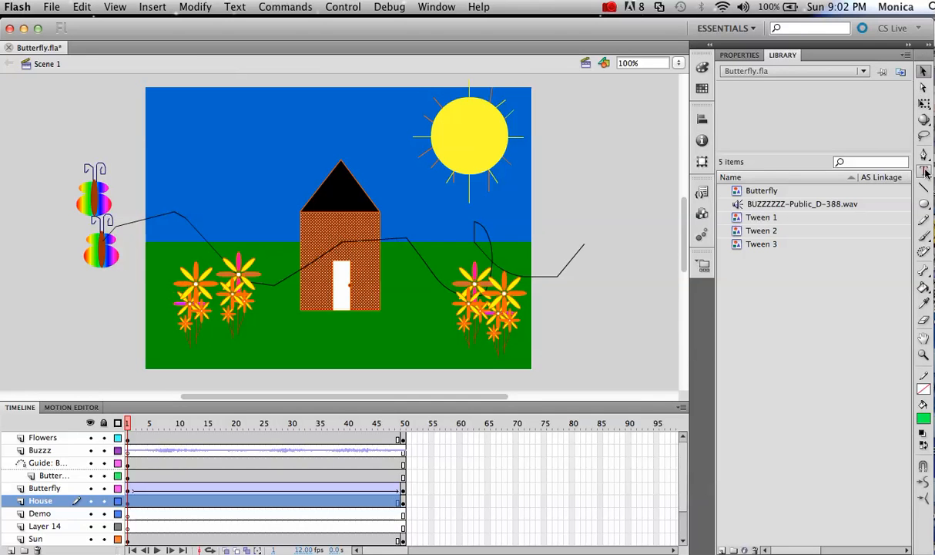
left_click(924, 136)
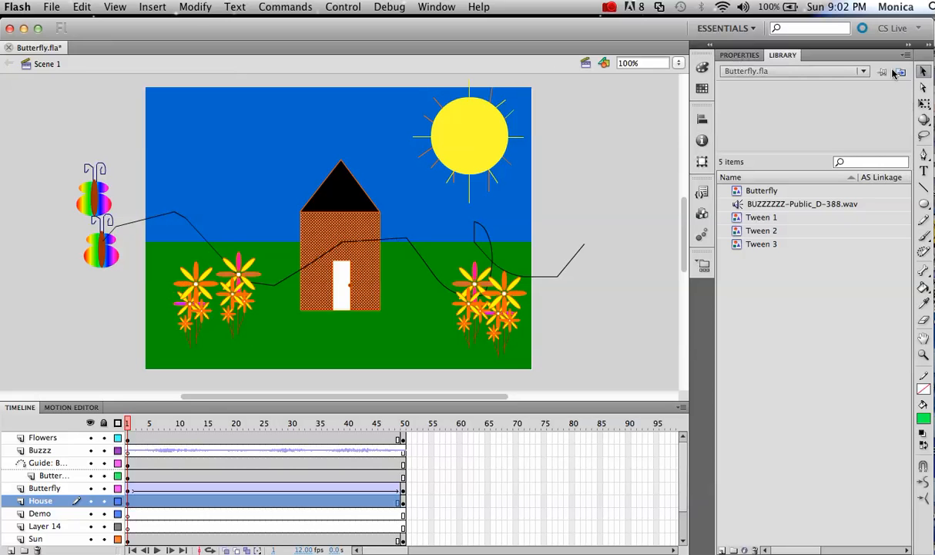
left_click(432, 8)
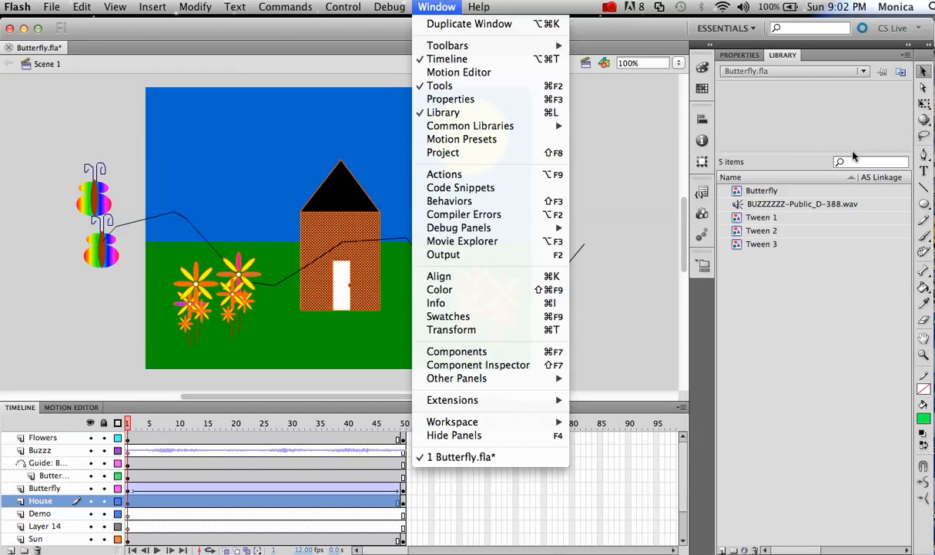
left_click(745, 32)
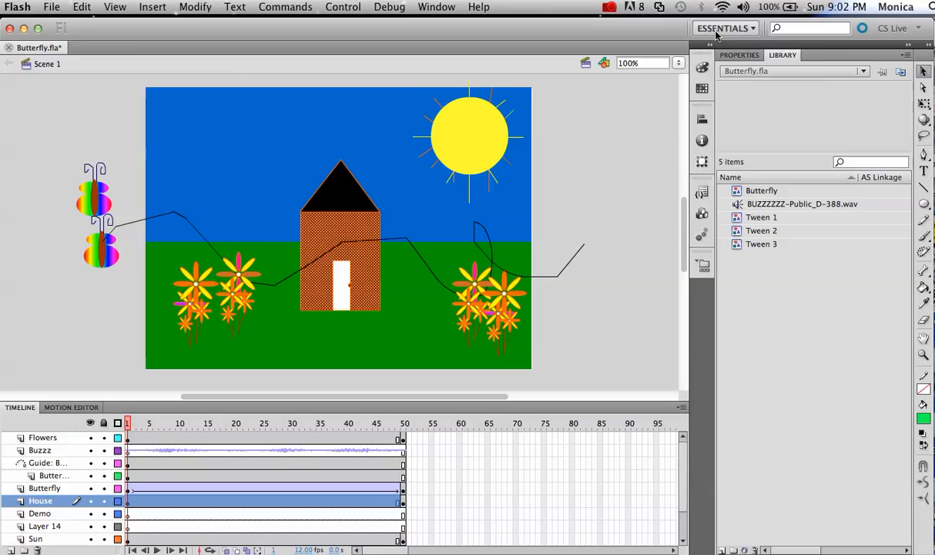
left_click(752, 29)
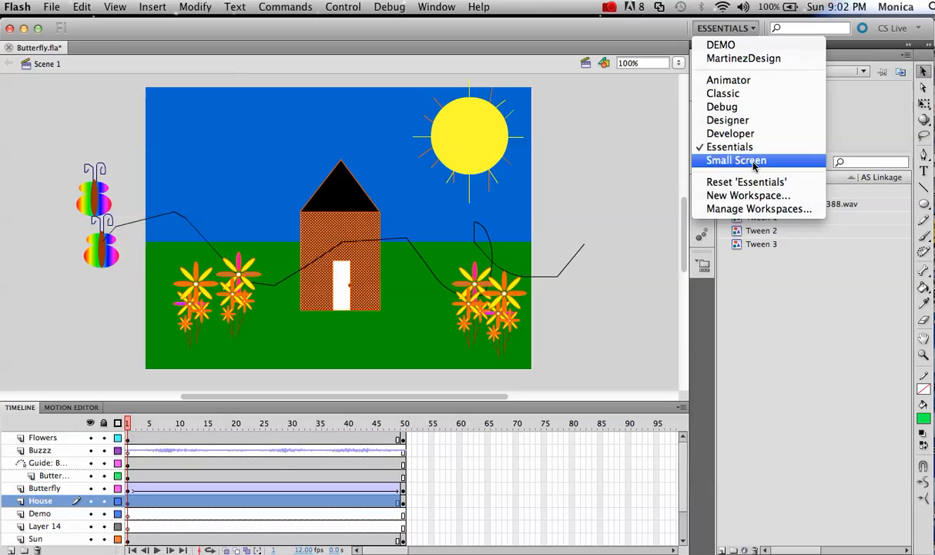
left_click(860, 56)
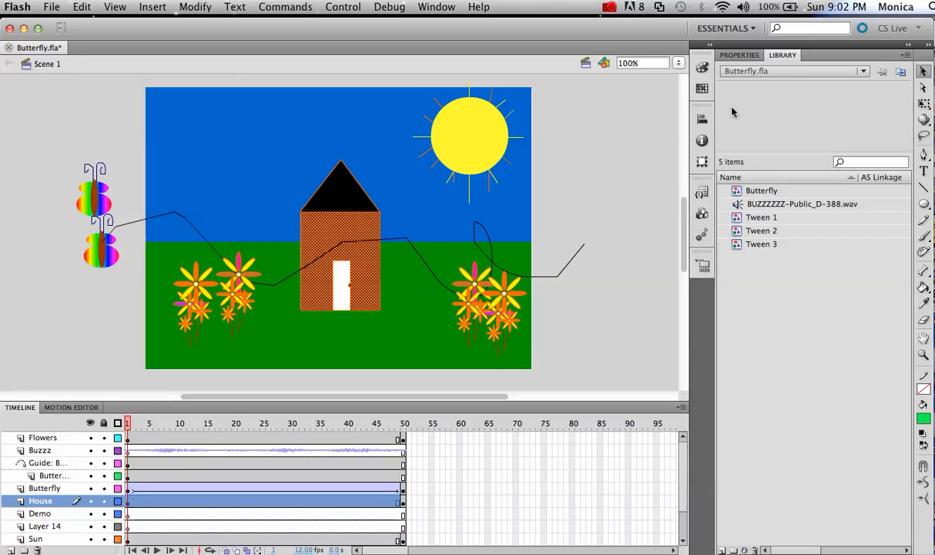
Examine the shape properties of the yellow sun and the house's black roof, comparing their position, size, fill and stroke settings
left_click(732, 55)
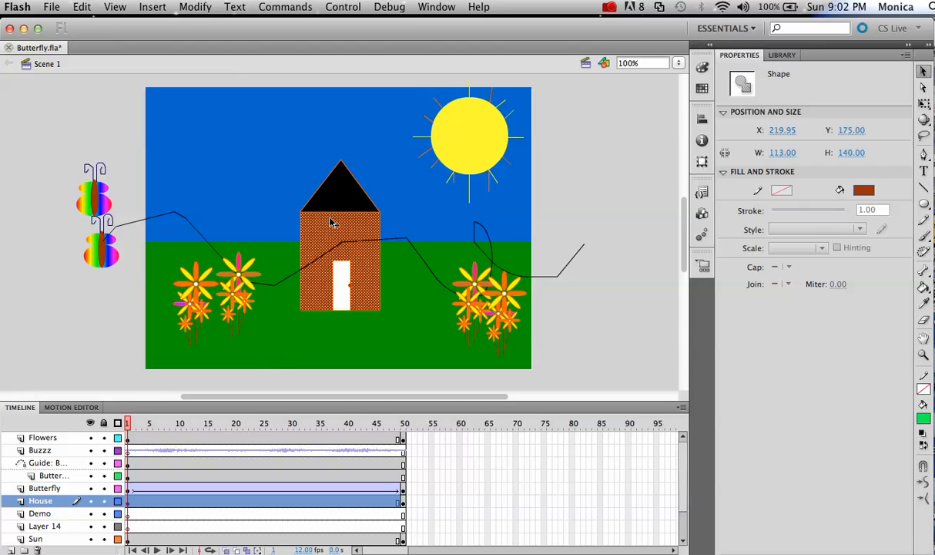
left_click(461, 134)
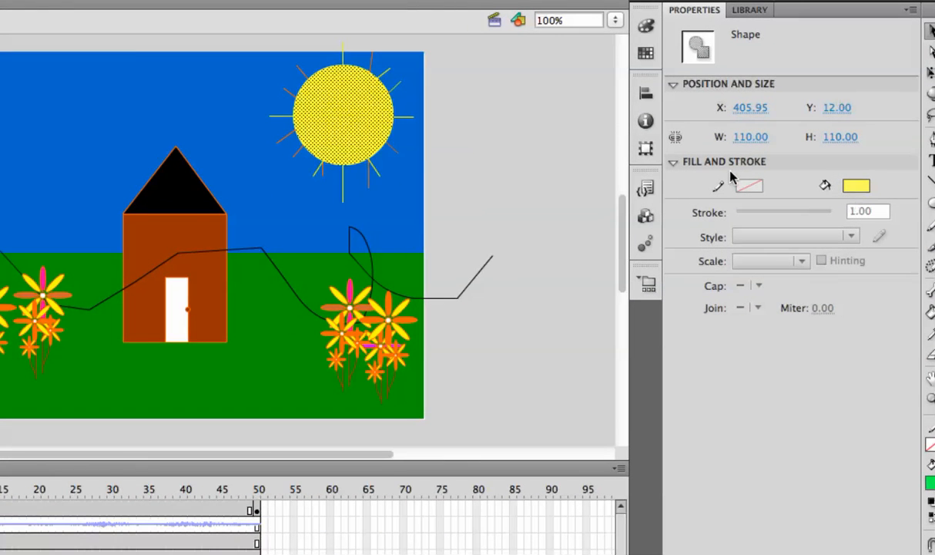
left_click(185, 199)
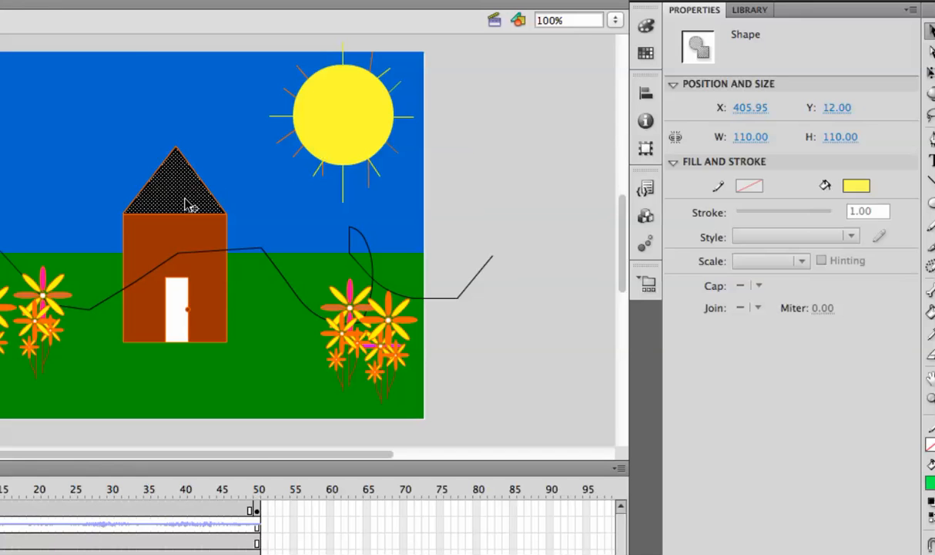
left_click(380, 113)
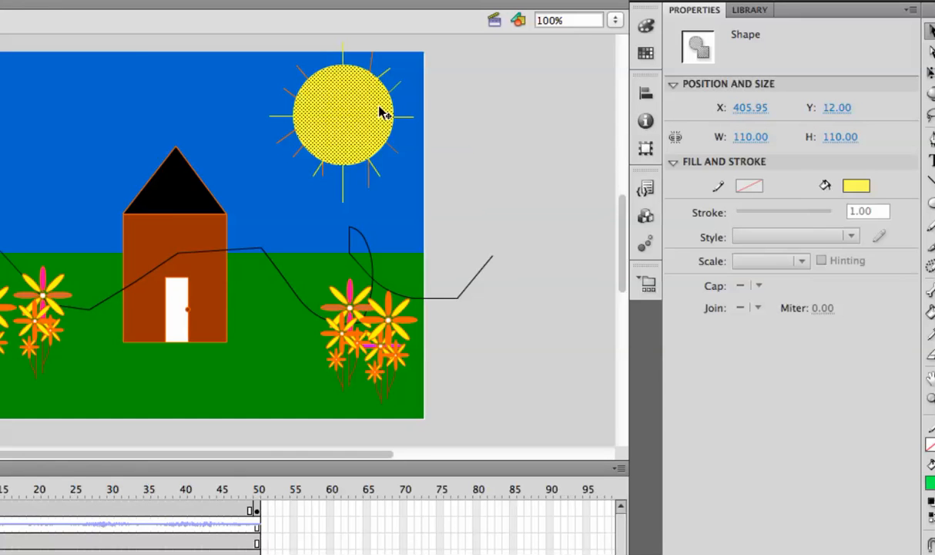
left_click(169, 213)
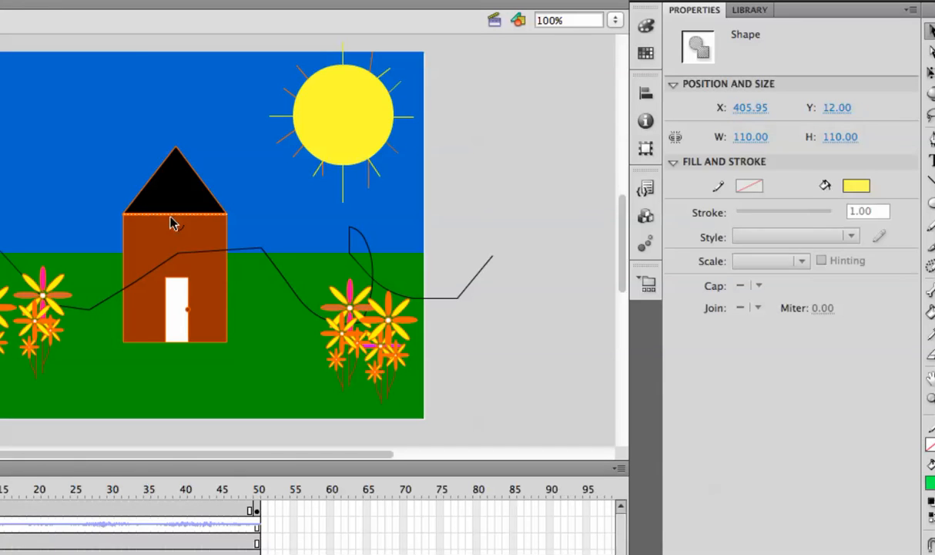
left_click(320, 133)
left_click(193, 180)
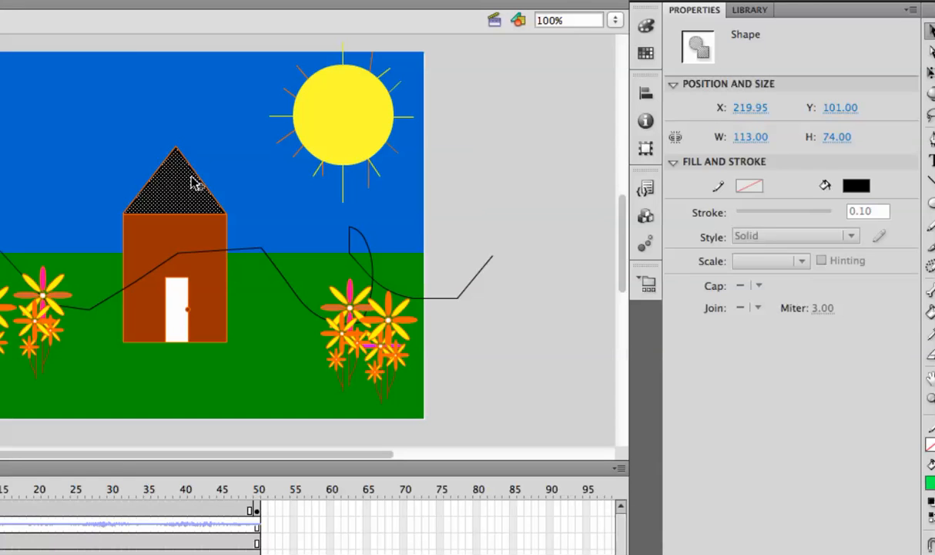
left_click(347, 123)
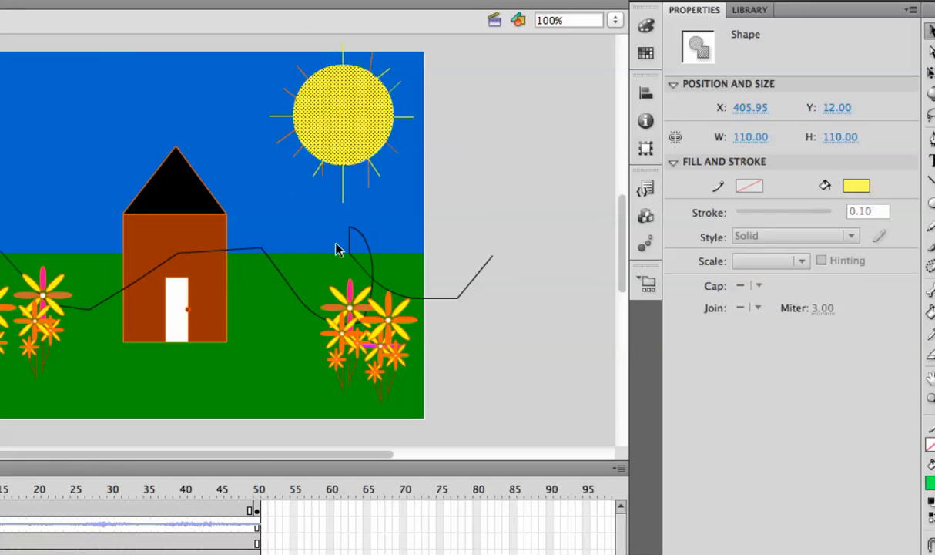
left_click(195, 201)
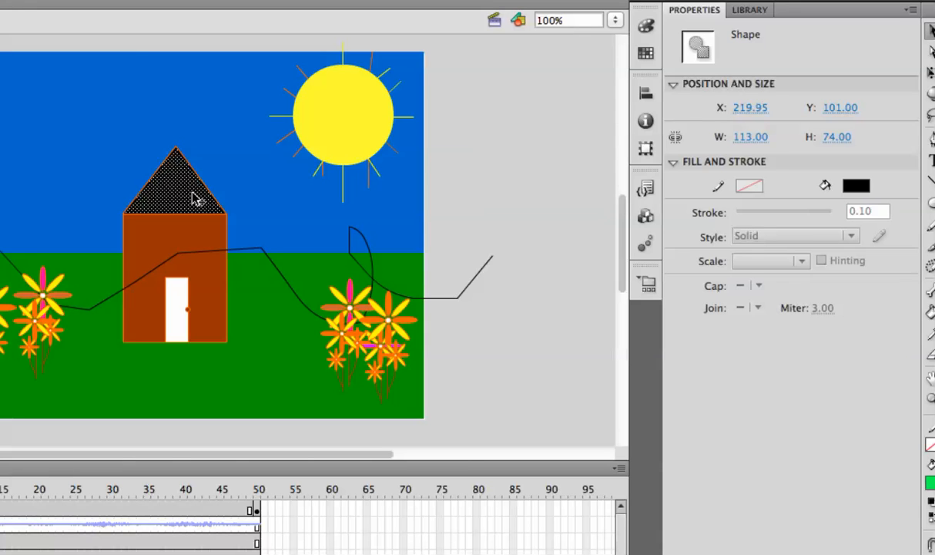
Change the fill of the house's brown wall to bright green
left_click(169, 231)
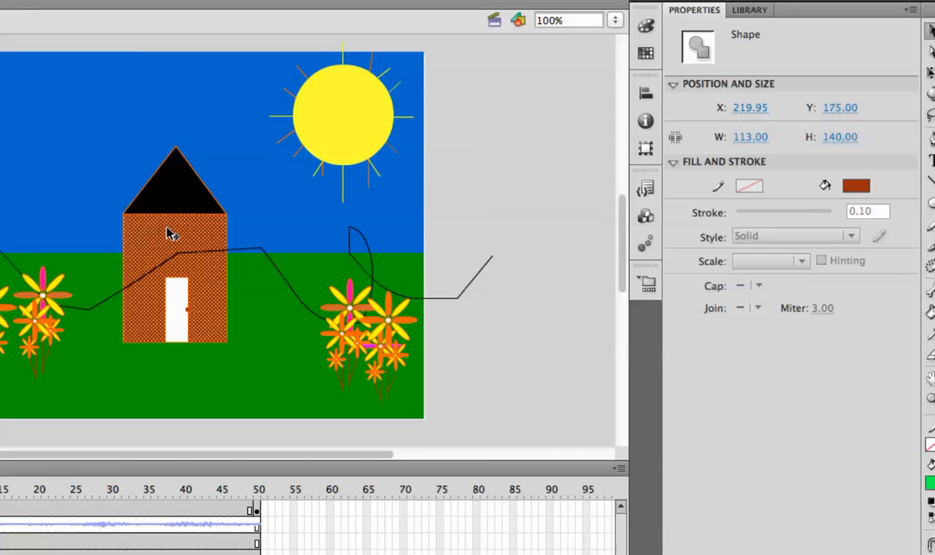
left_click(857, 187)
left_click(833, 225)
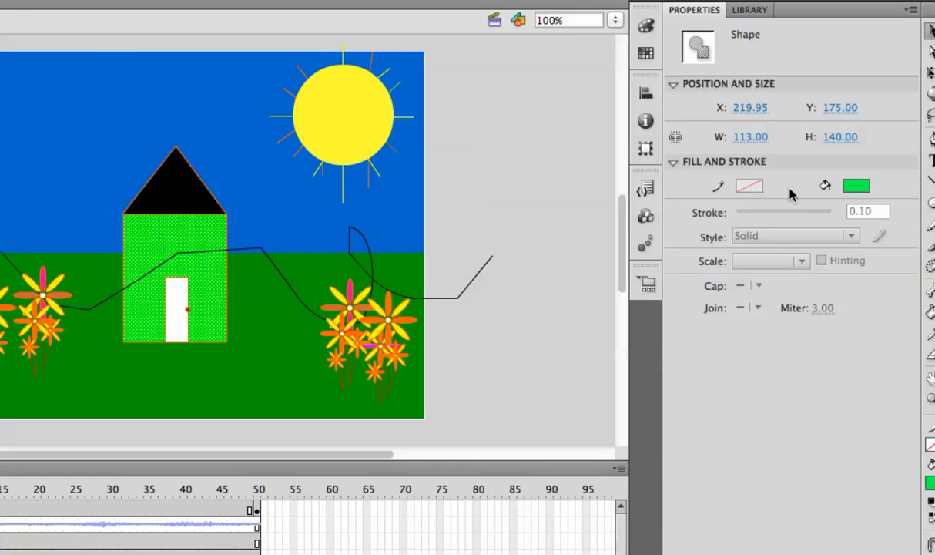
Shift the green house wall to X 182 and narrow its width to 91.85
left_click(748, 108)
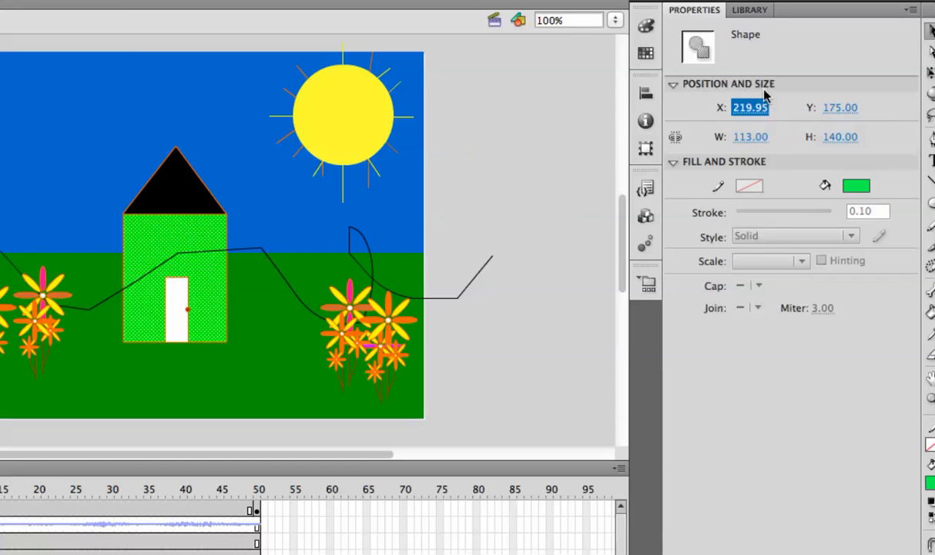
left_click(744, 111)
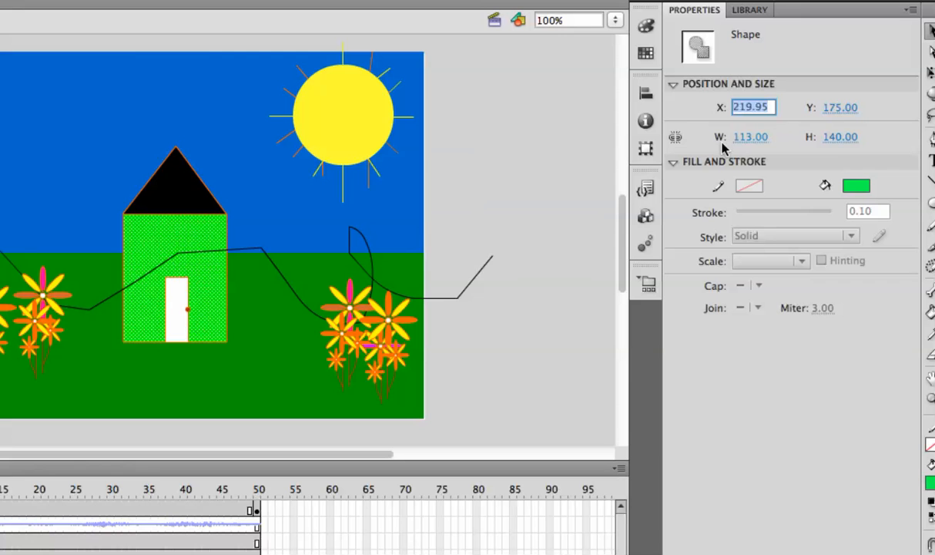
left_click(706, 110)
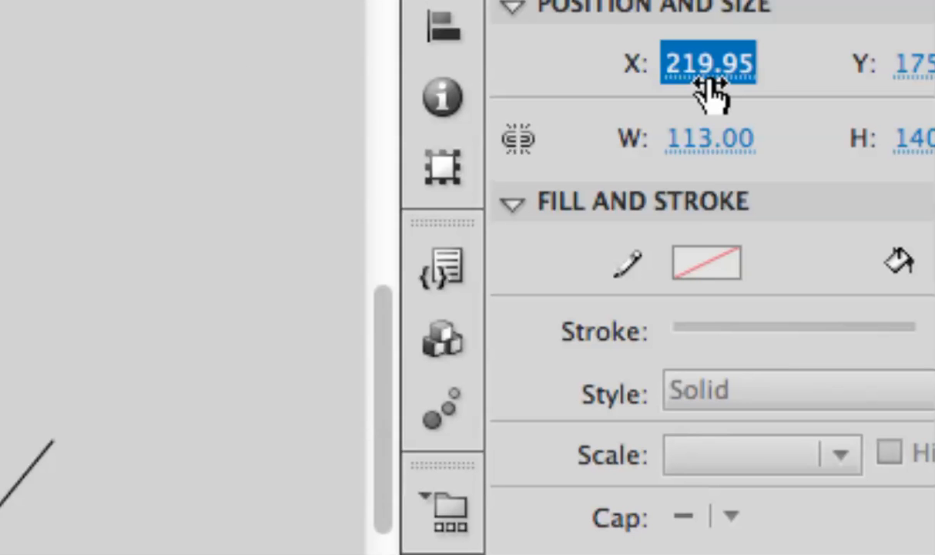
mouse_move(707, 87)
left_mouse_down()
mouse_move(733, 92)
mouse_move(758, 80)
mouse_move(639, 90)
left_mouse_up()
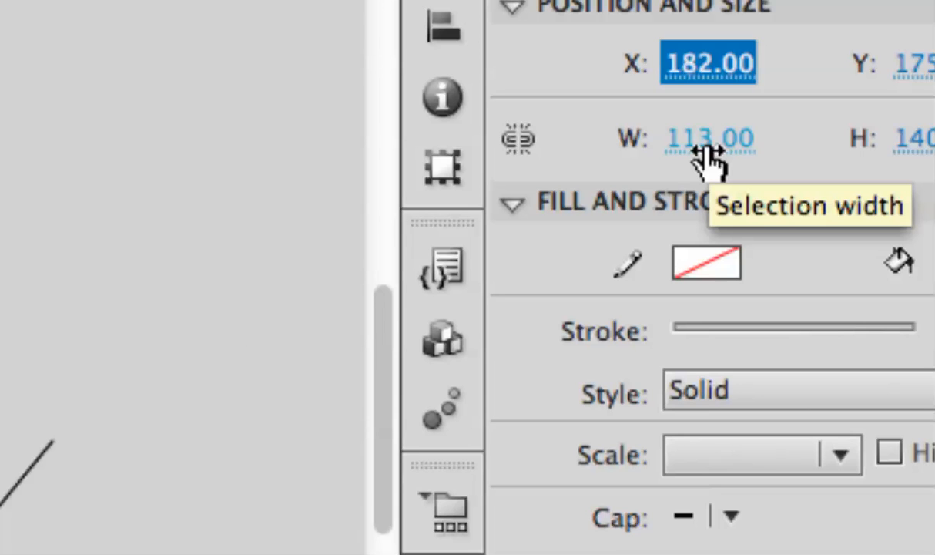
left_click_drag(710, 159, 680, 168)
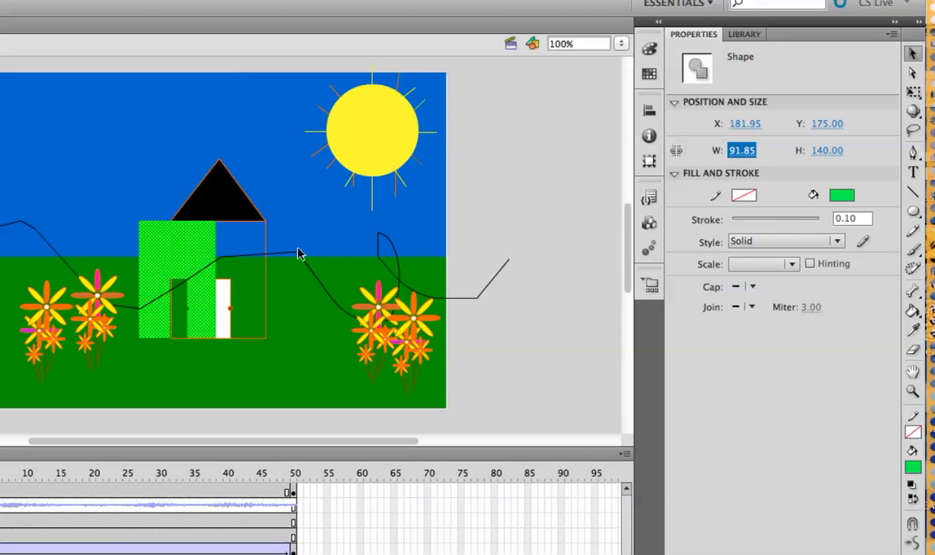
Set the green house wall's X position to 195.40 and its width to 154.45
left_click(739, 129)
left_click_drag(739, 132, 796, 150)
left_click(741, 151)
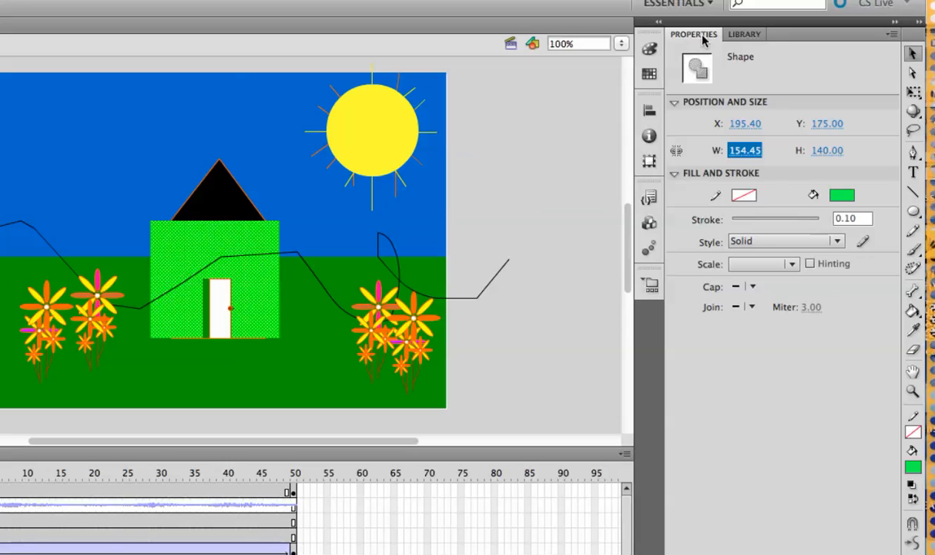
Preview the Butterfly symbol in the document's library
left_click(736, 36)
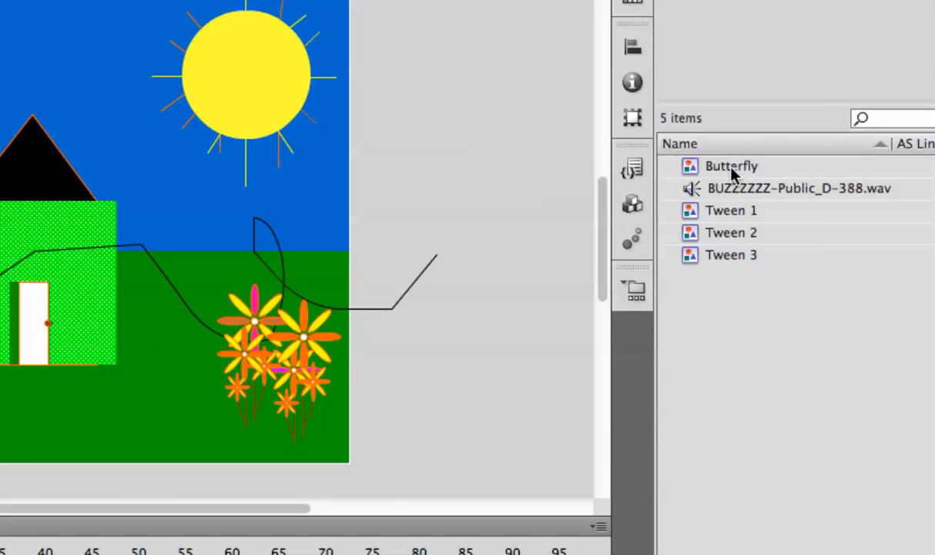
left_click(674, 168)
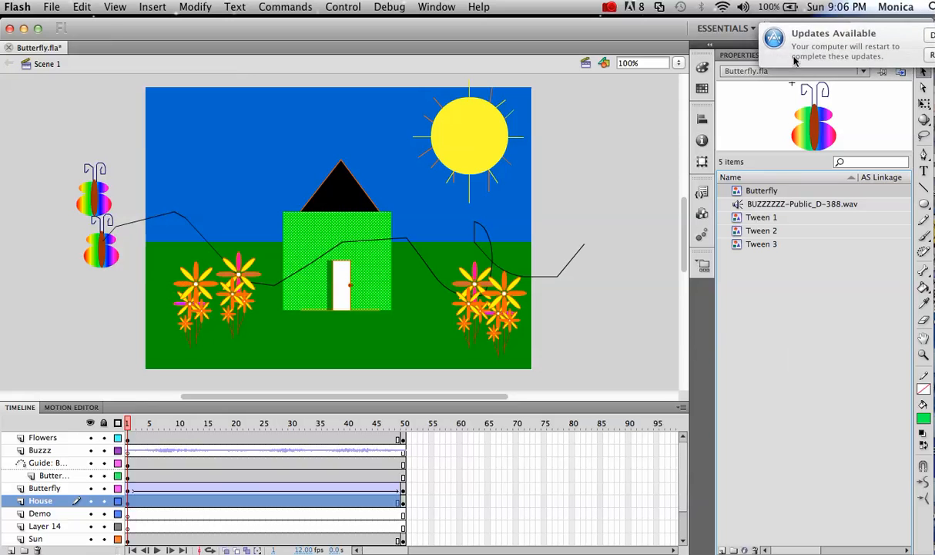
left_click(802, 52)
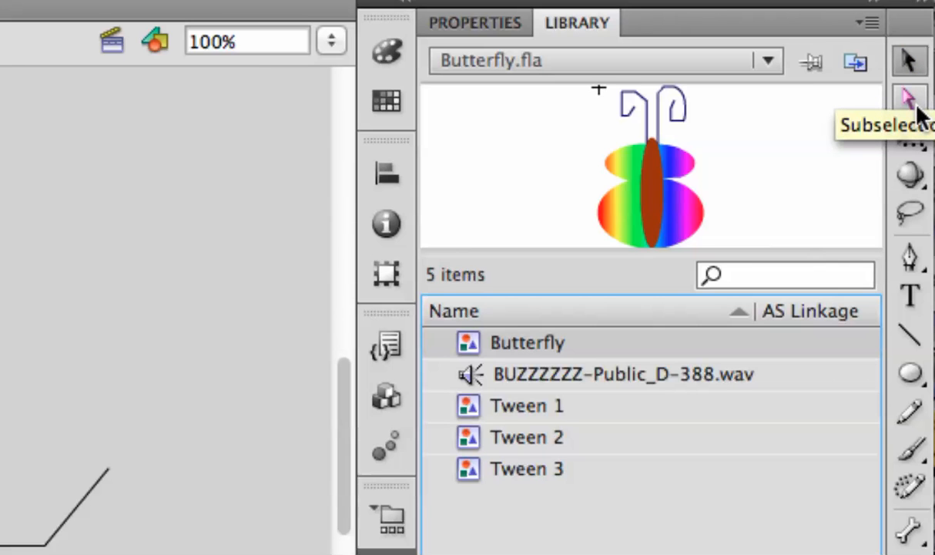
Switch the active shape tool from Oval to Rectangle
left_click(918, 108)
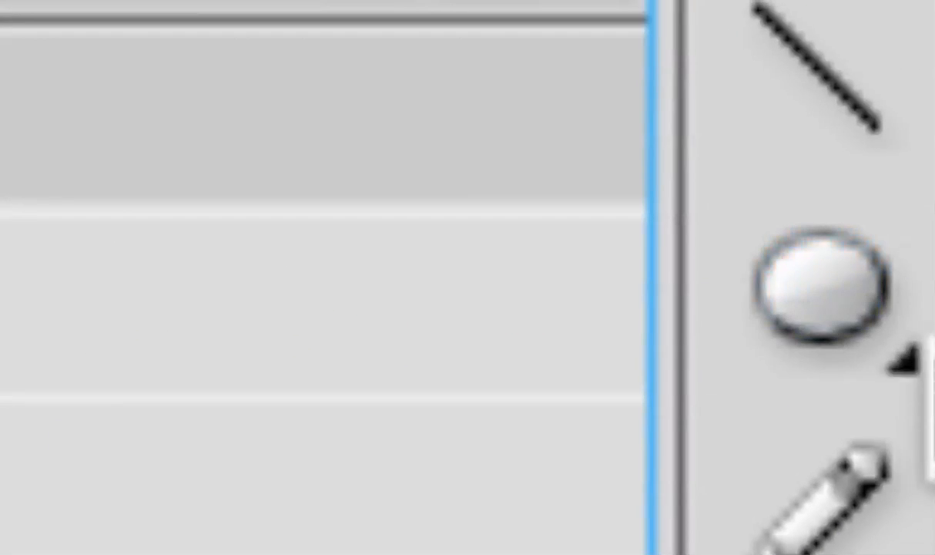
left_click(915, 385)
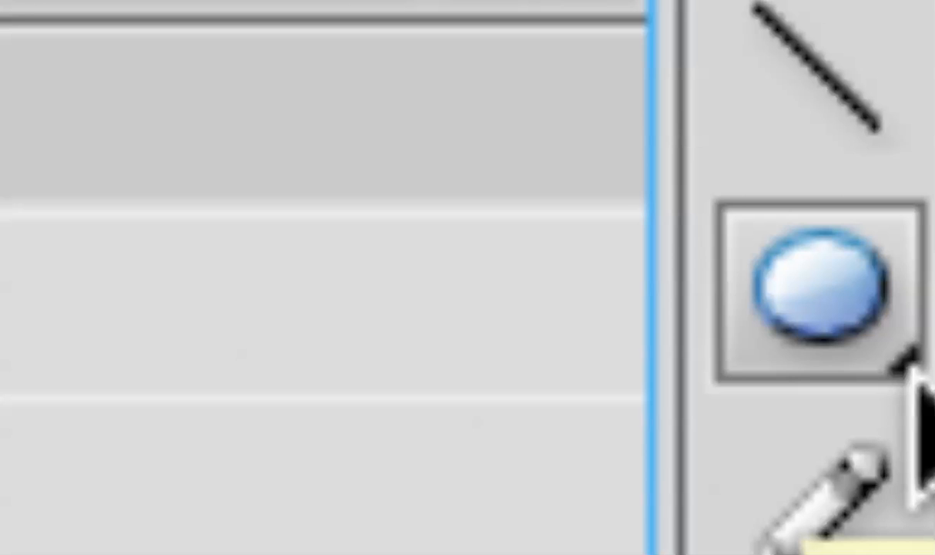
left_click(913, 381)
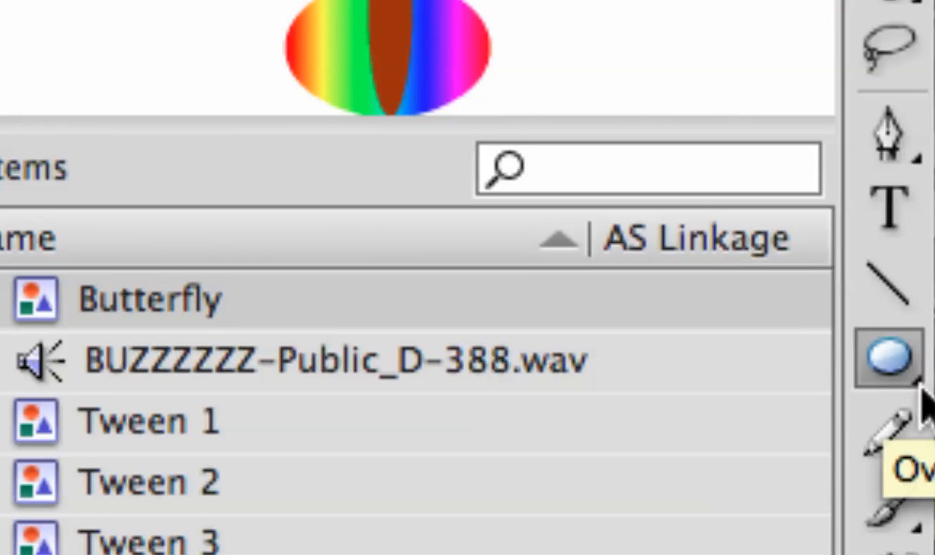
left_click(918, 383)
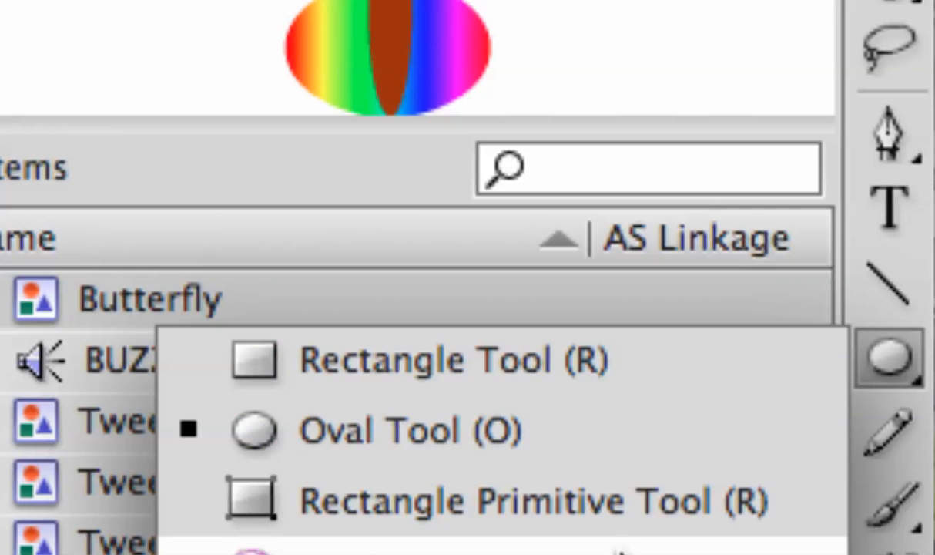
left_click(662, 362)
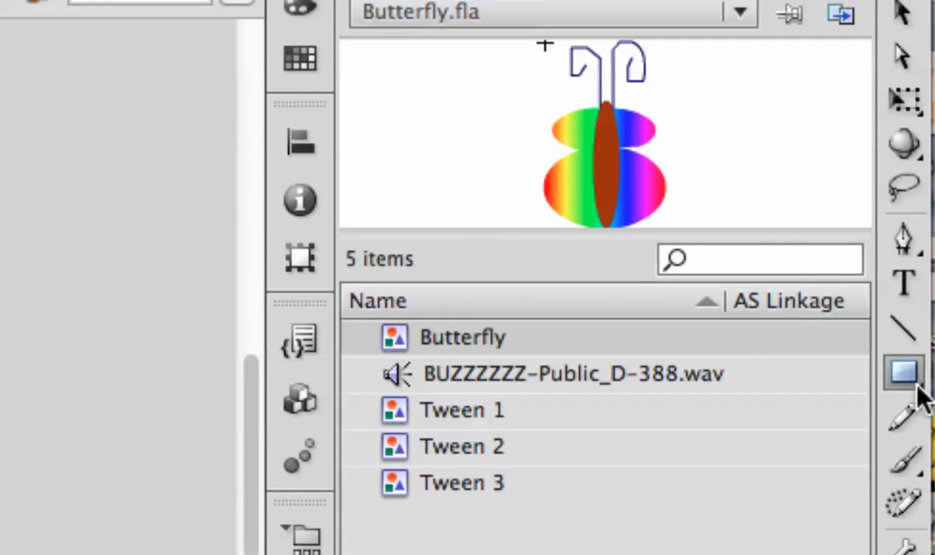
left_click(920, 390)
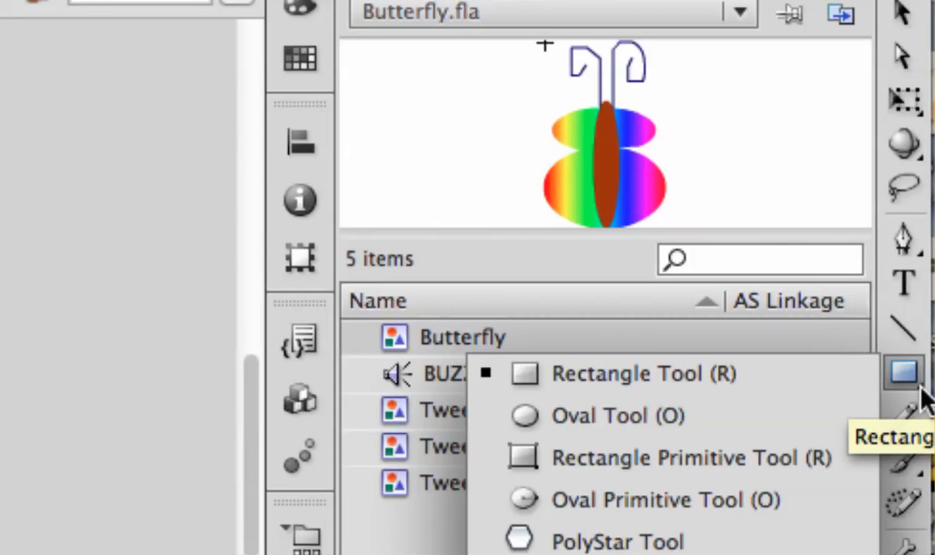
left_click(727, 379)
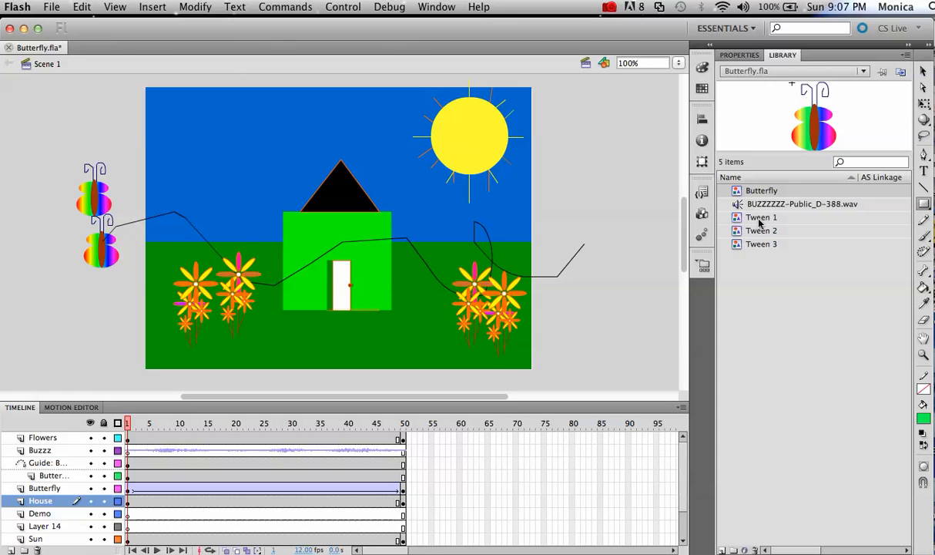
left_click(420, 8)
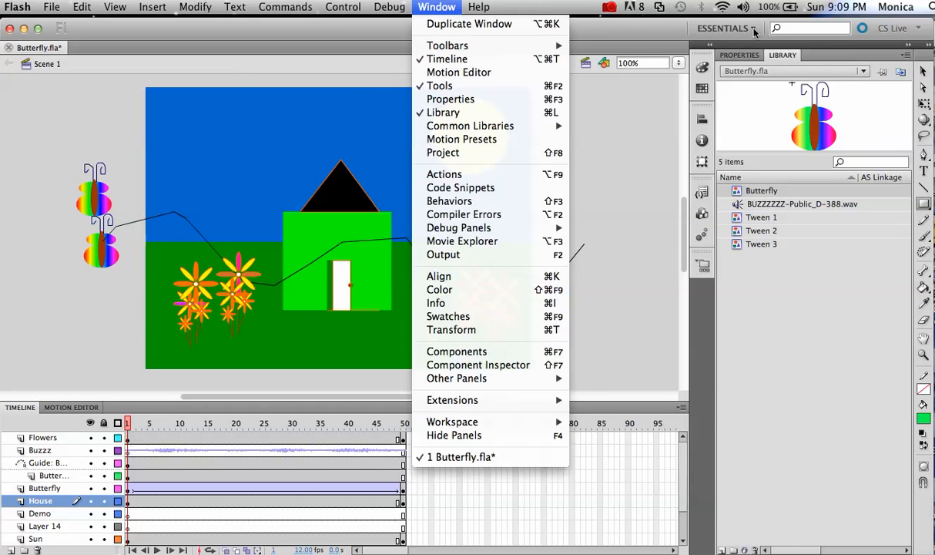
left_click(732, 27)
left_click(754, 31)
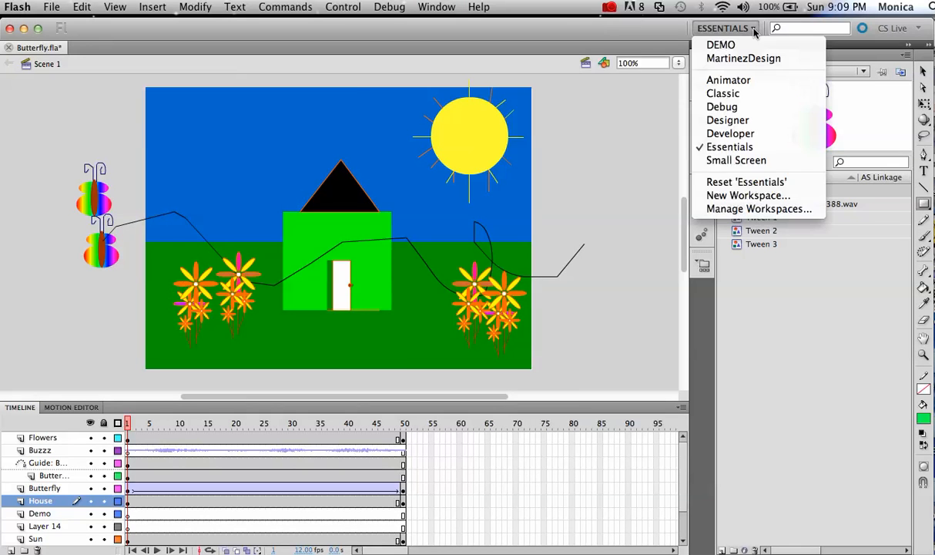
left_click(788, 313)
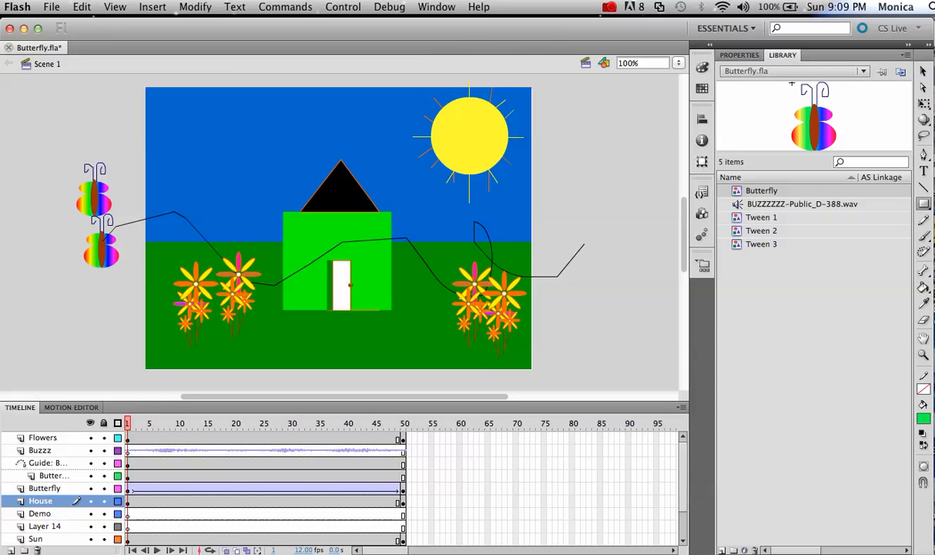